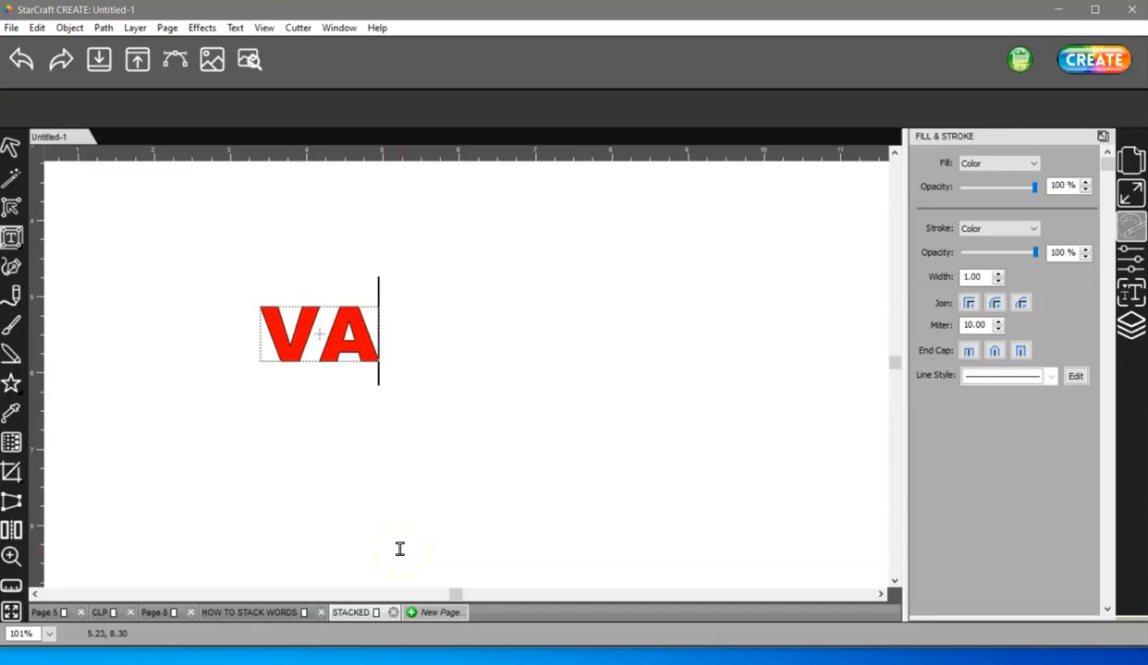
# - Finish the text so it reads VALENTINE
pyautogui.press('BackSpace')
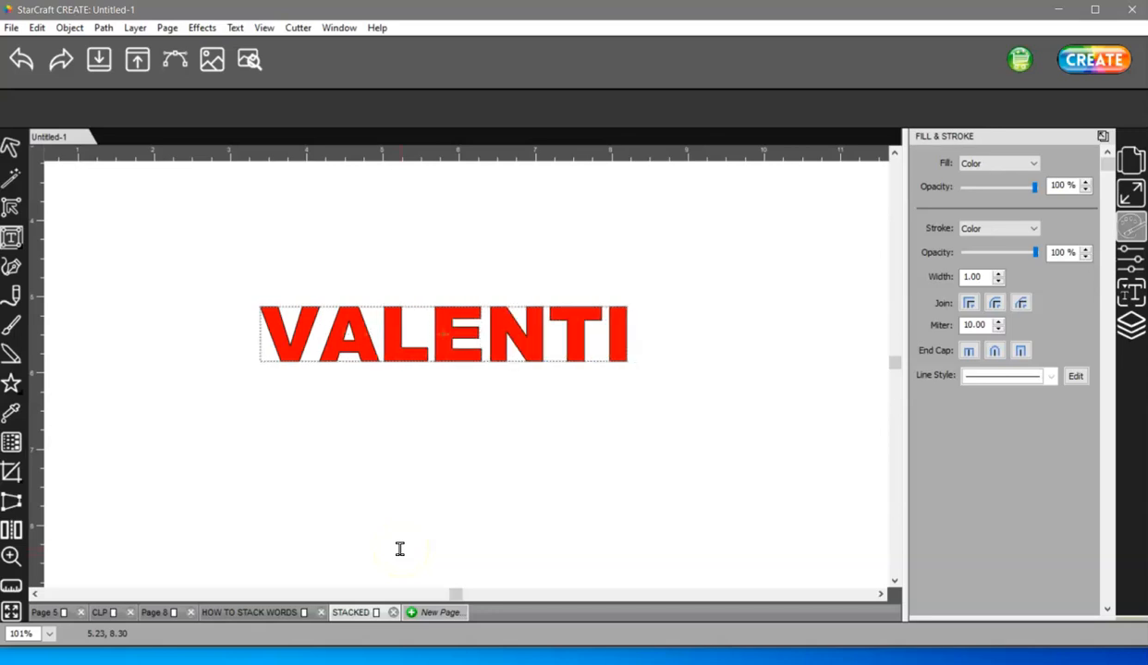
pyautogui.write('NES')
pyautogui.press('BackSpace')
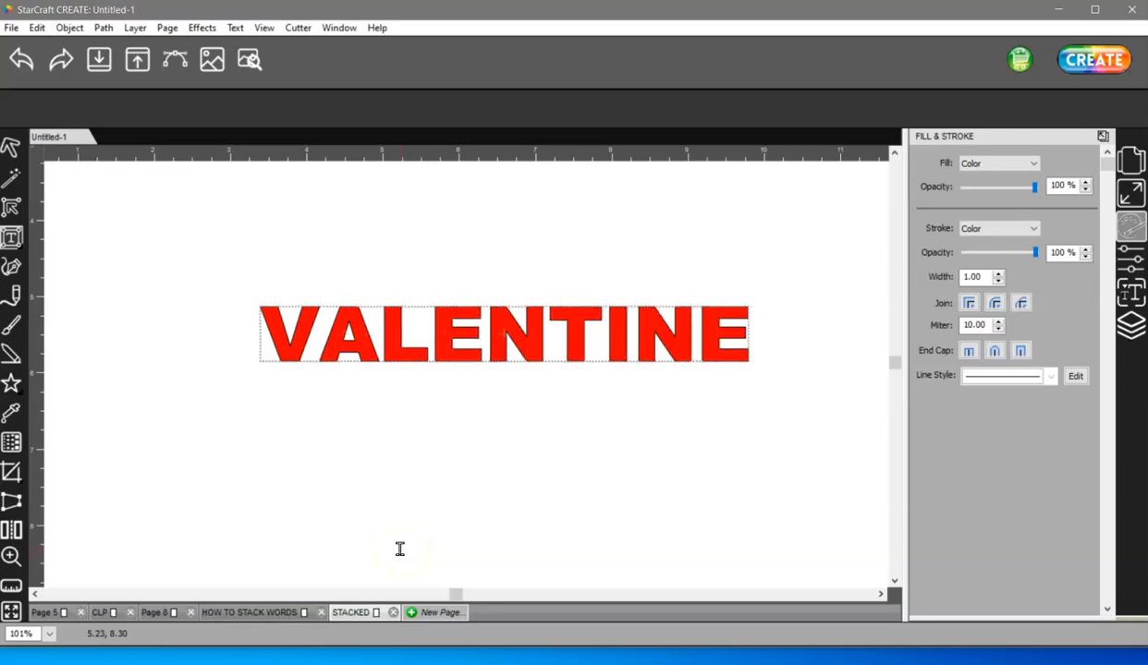
# - Move the VALENTINE text slightly down and to the left on the page
pyautogui.click(11, 148)
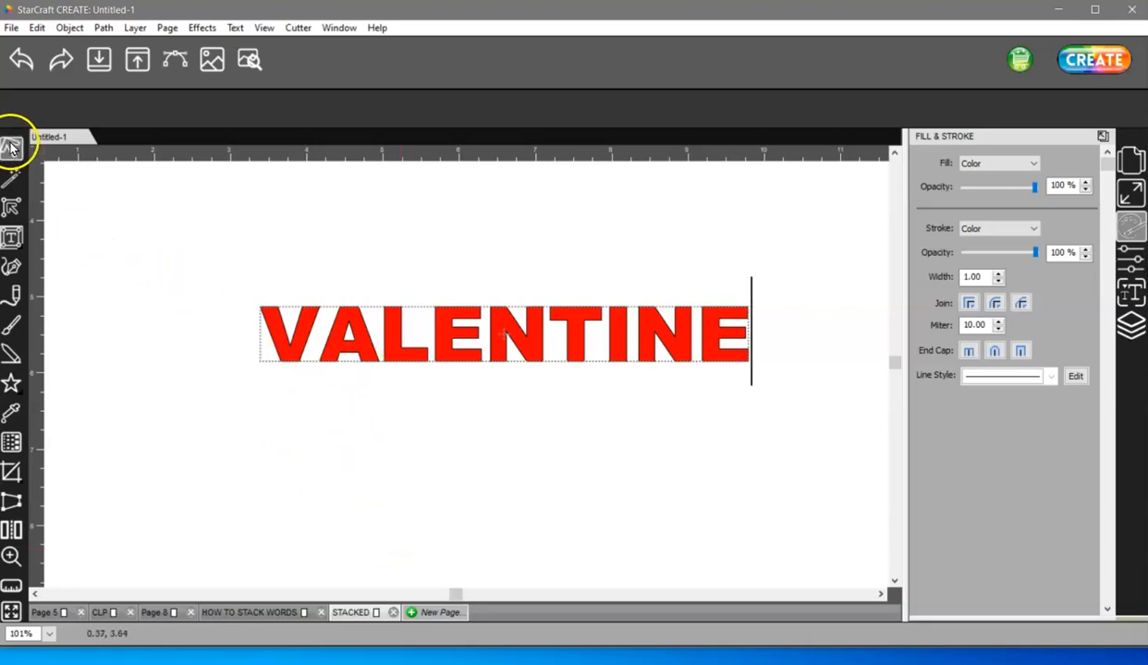
pyautogui.moveTo(508, 348); pyautogui.dragTo(470, 377)
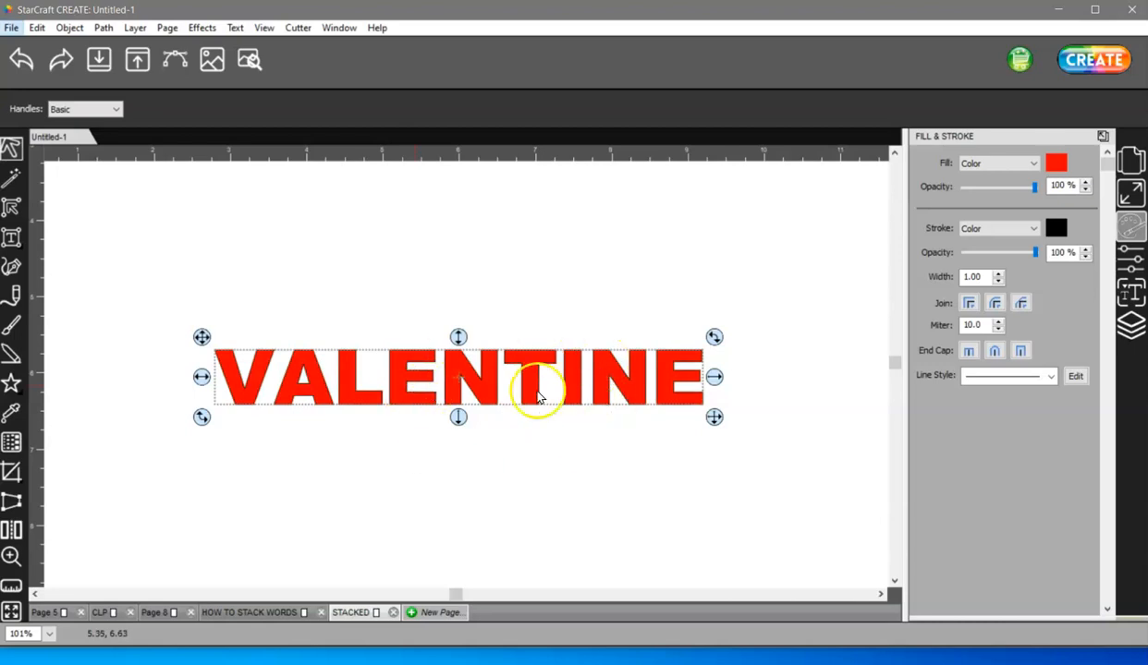
pyautogui.click(309, 296)
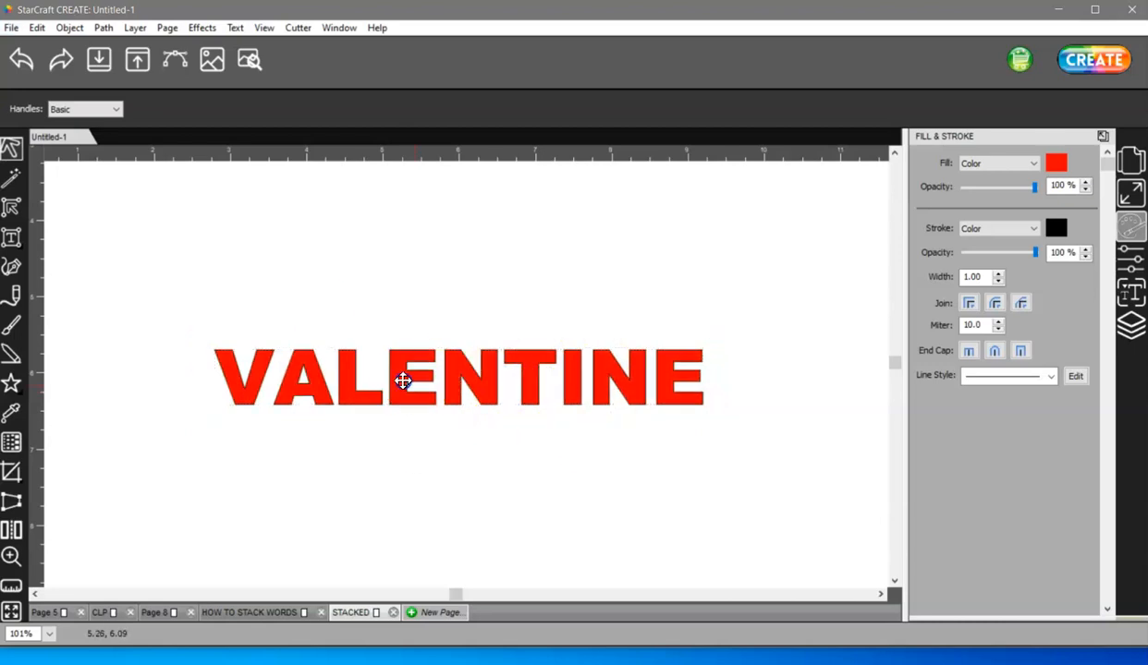
# - Duplicate the word and place the copy directly above the original
pyautogui.moveTo(403, 380); pyautogui.dragTo(399, 284)
pyautogui.click(394, 353)
pyautogui.click(467, 475)
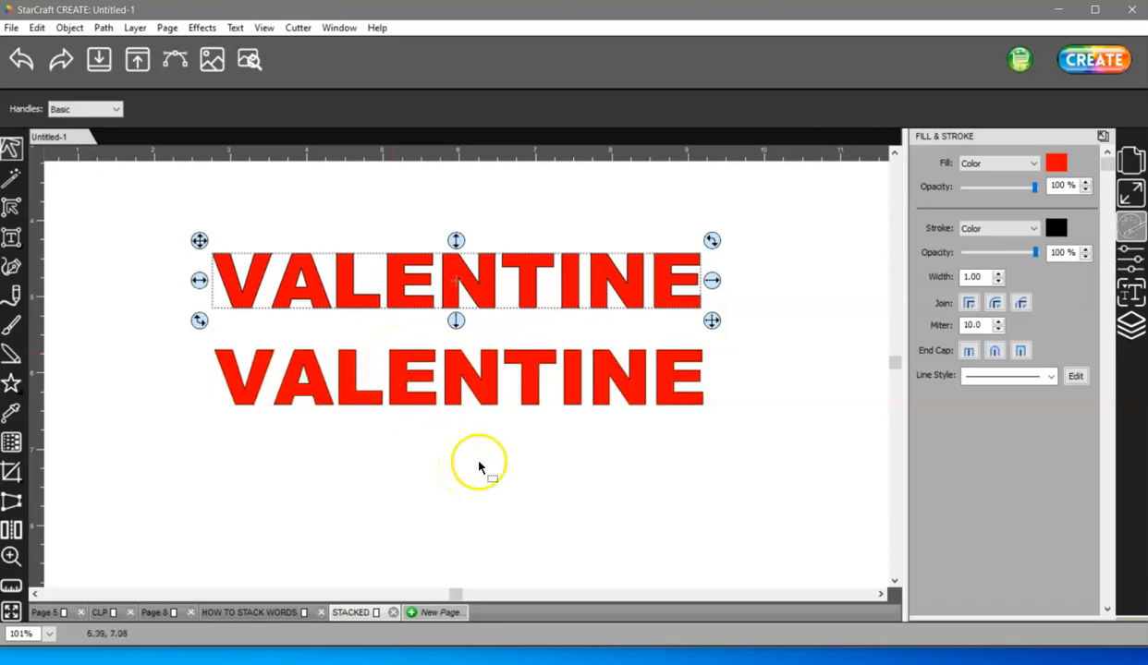
# - Set the top copy's fill to None and its stroke width to 2.00
pyautogui.click(1059, 164)
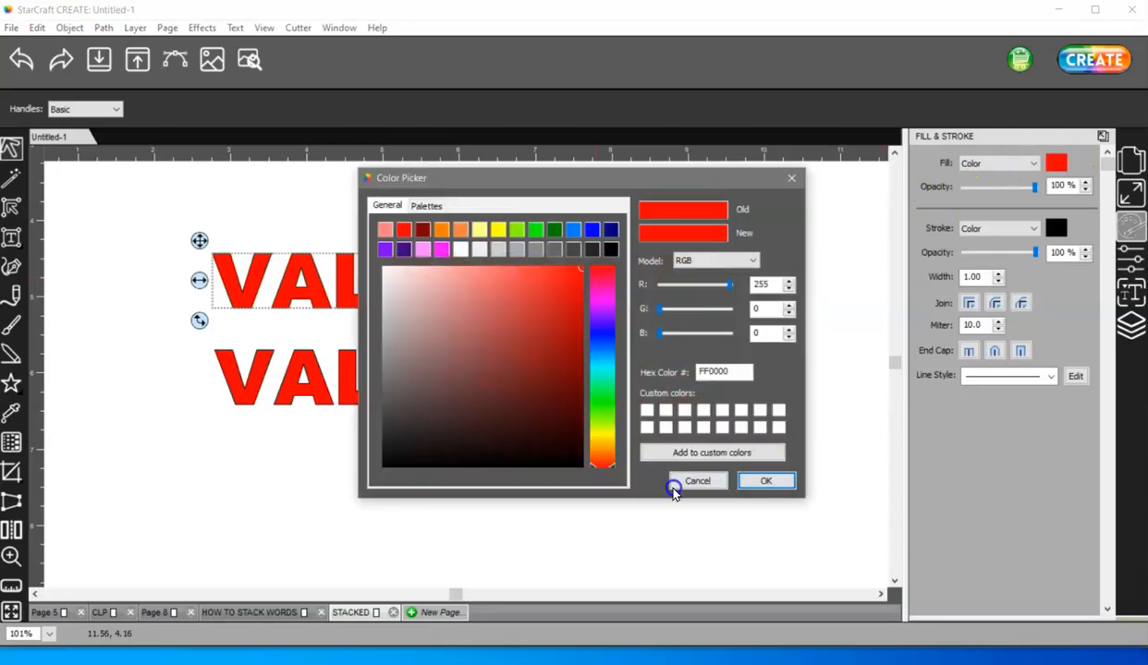
pyautogui.click(695, 481)
pyautogui.click(978, 165)
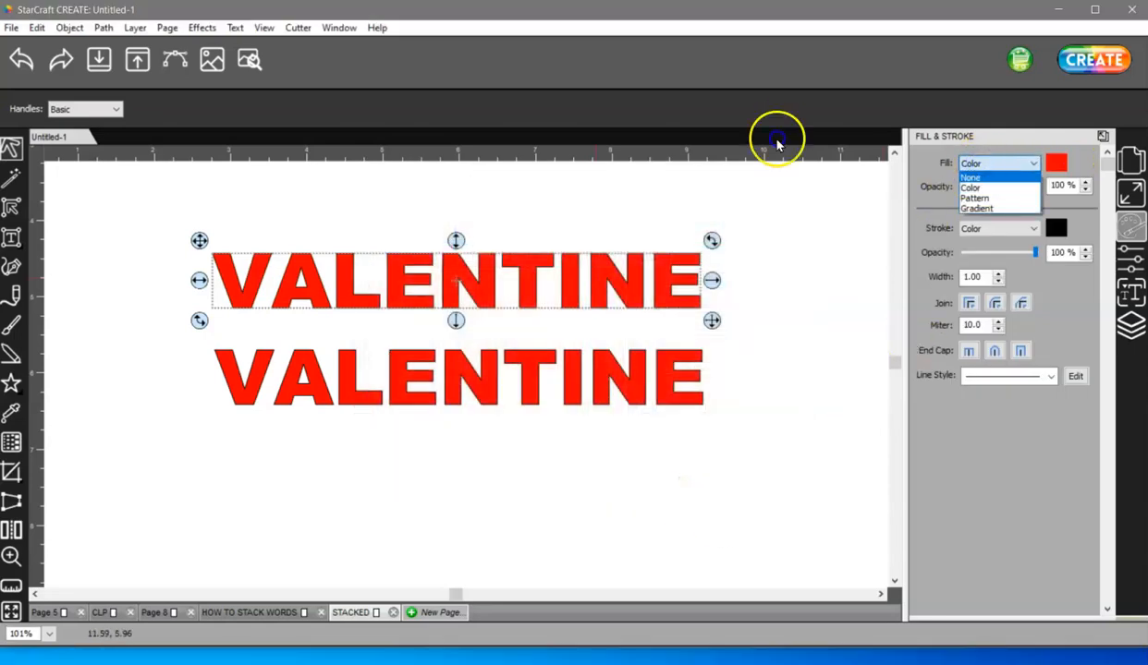
pyautogui.click(969, 178)
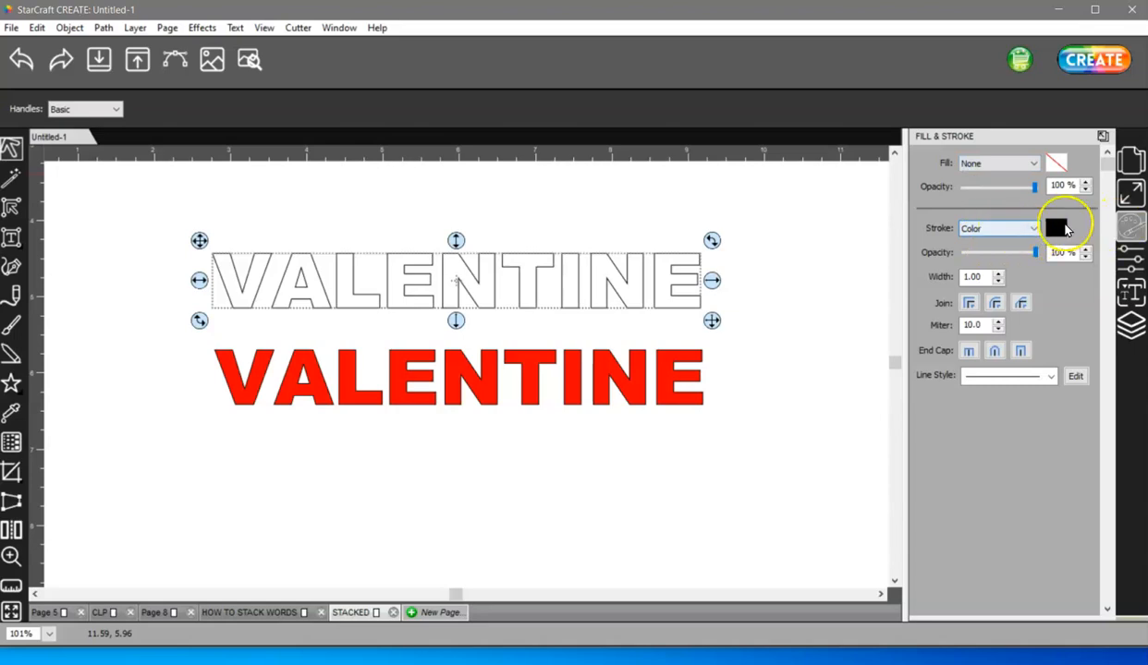
pyautogui.click(998, 274)
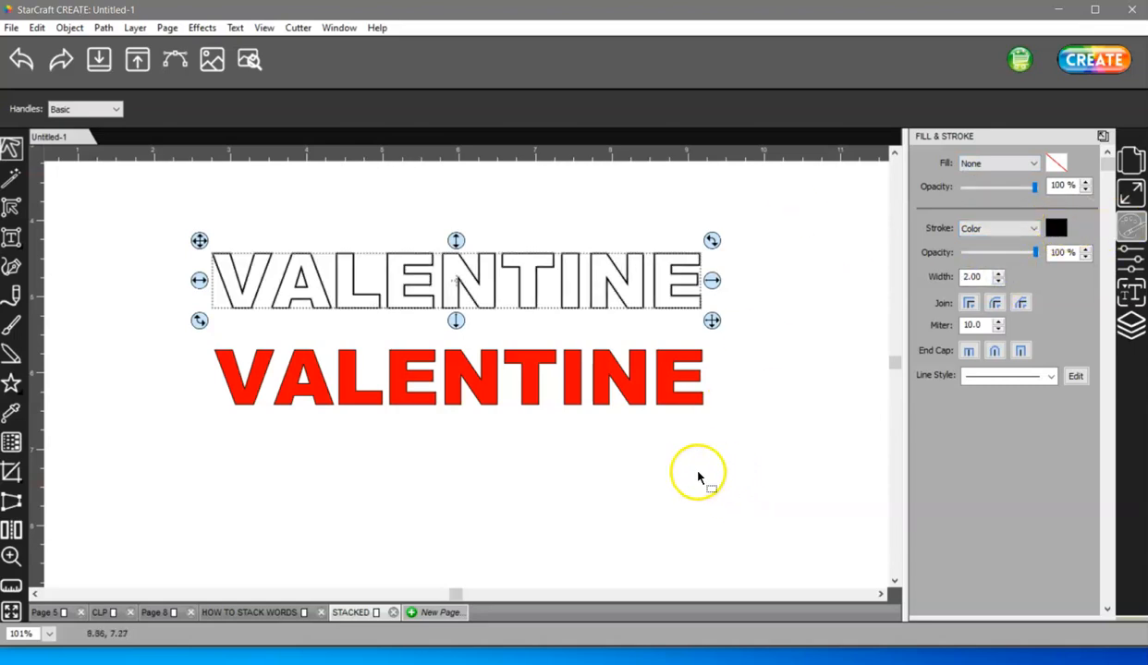
# - Slice the outlined copy horizontally through the middle of its letters with the knife tool
pyautogui.click(11, 473)
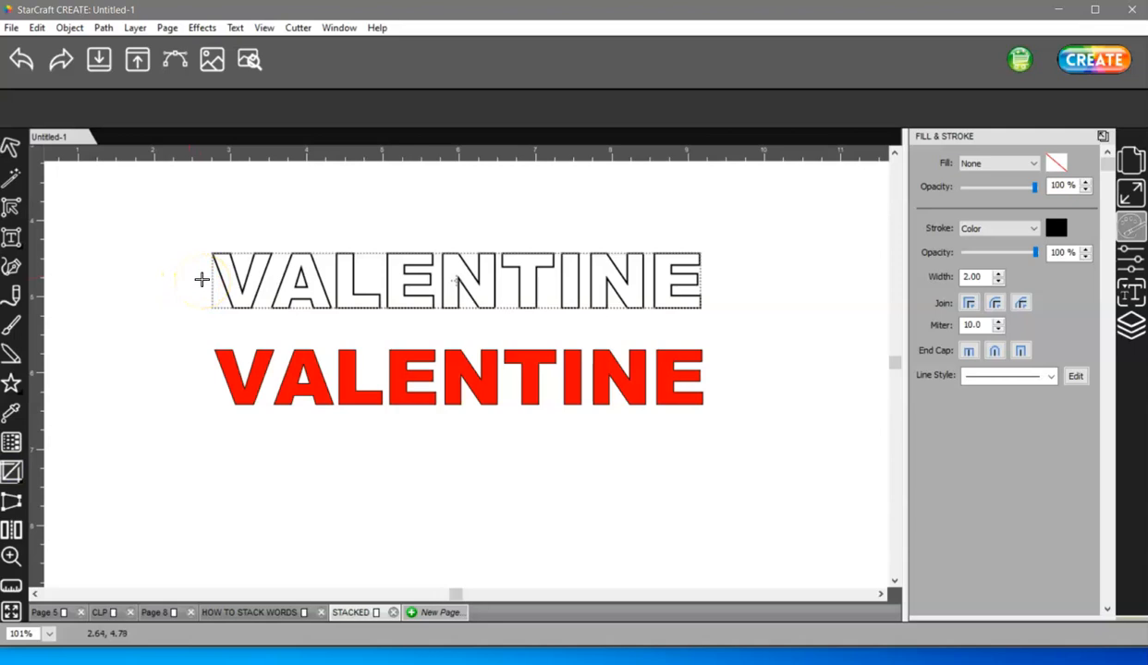
pyautogui.moveTo(202, 279); pyautogui.dragTo(667, 286)
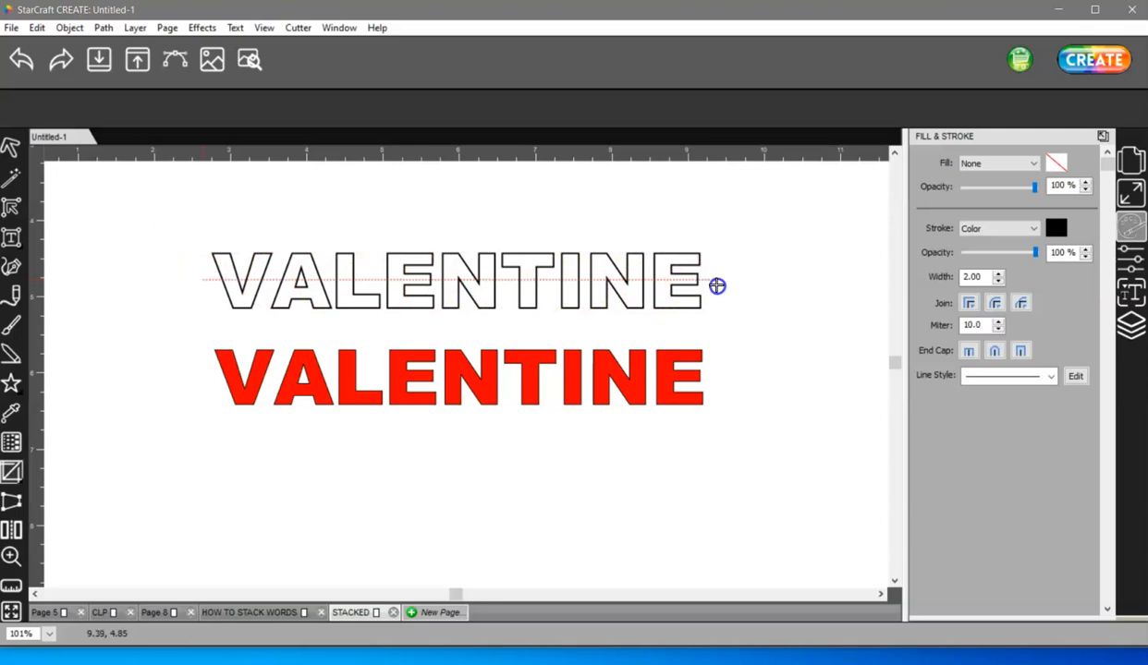
pyautogui.moveTo(718, 286); pyautogui.dragTo(717, 287)
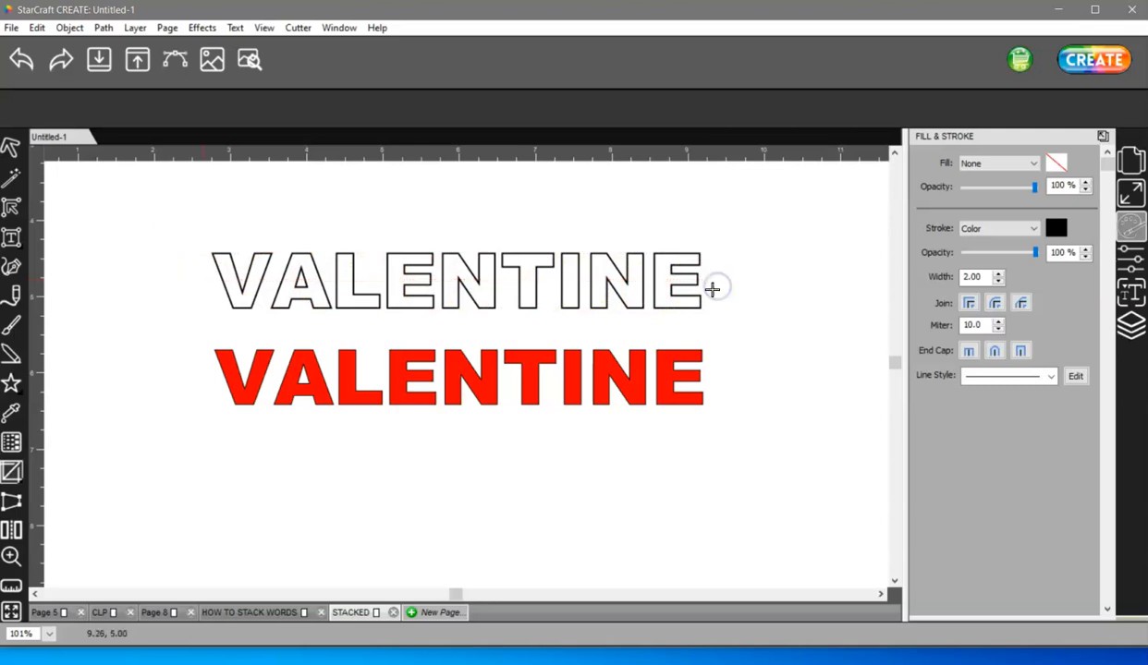
# - Select the upper halves of the sliced letters and group them
pyautogui.click(11, 148)
pyautogui.moveTo(171, 204); pyautogui.dragTo(739, 303)
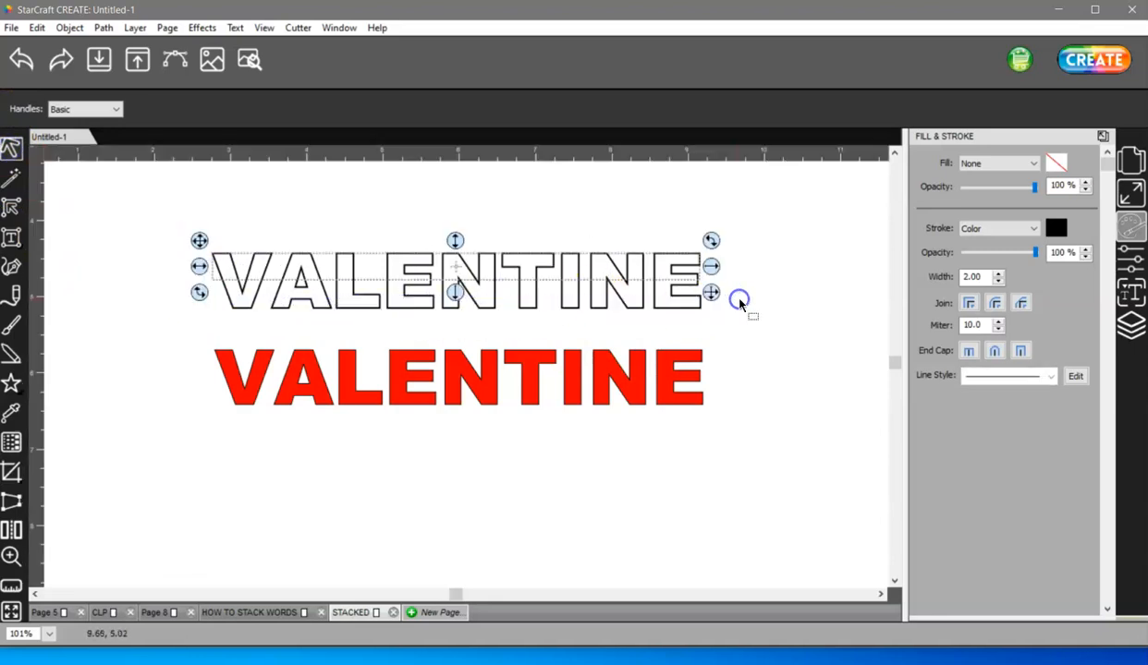
pyautogui.rightClick(663, 270)
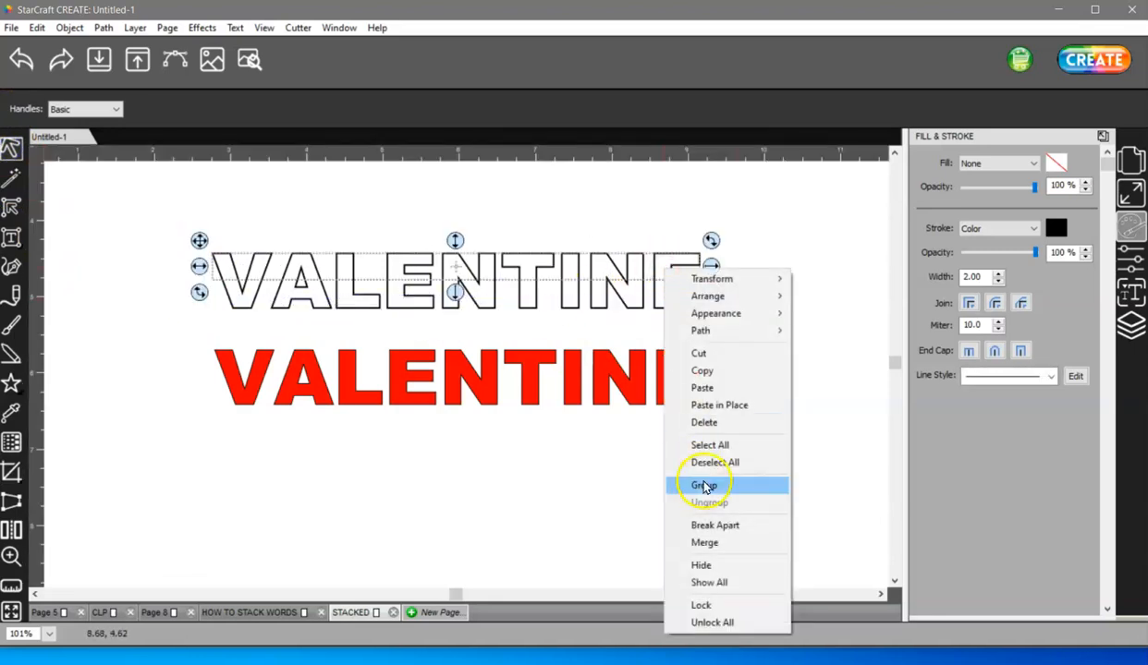
pyautogui.click(754, 485)
# - Group the lower halves of the sliced letters and move that group below the red word
pyautogui.moveTo(742, 345); pyautogui.dragTo(192, 269)
pyautogui.rightClick(632, 297)
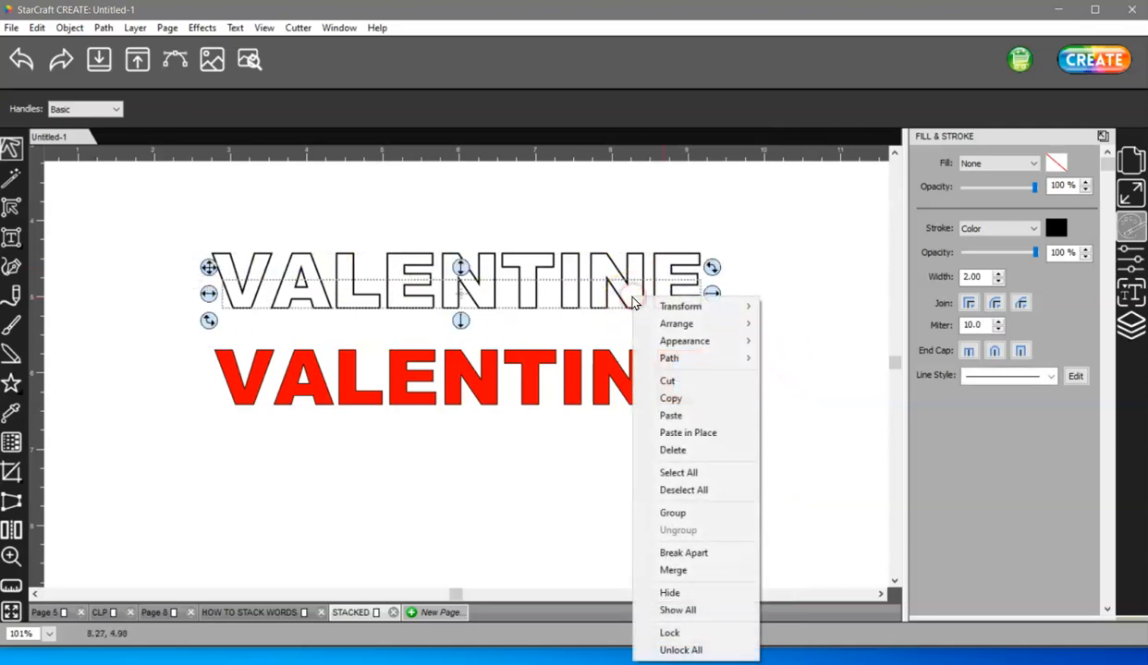
pyautogui.click(707, 516)
pyautogui.moveTo(591, 312); pyautogui.dragTo(592, 511)
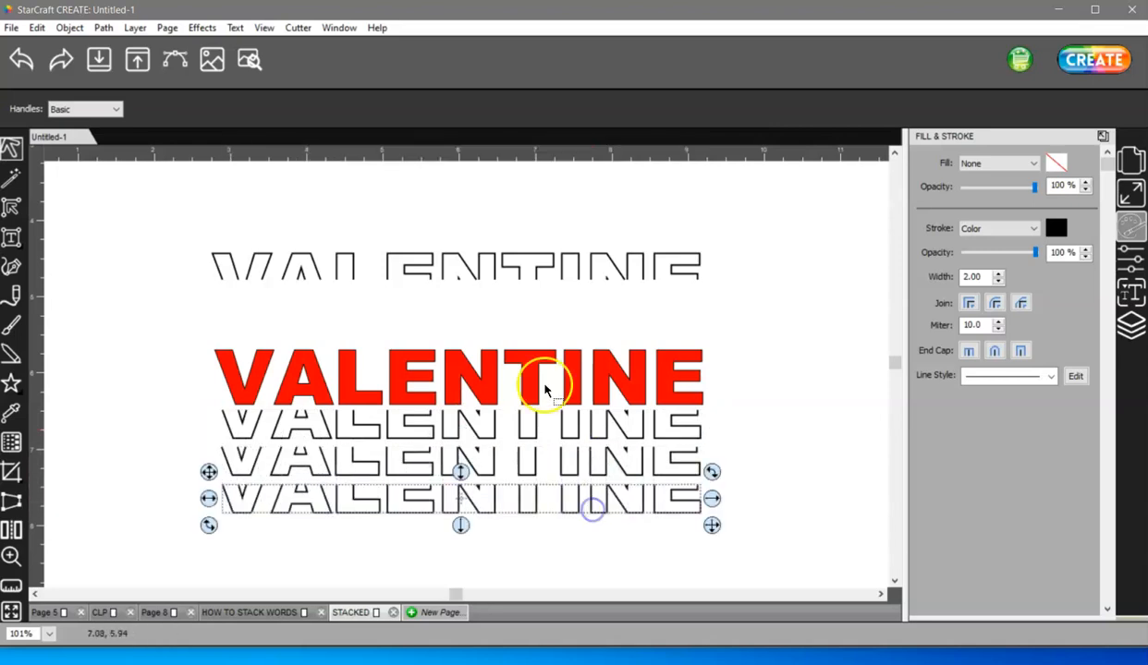
# - Move the upper-half group down to sit just above the red word
pyautogui.click(570, 255)
pyautogui.moveTo(570, 250); pyautogui.dragTo(566, 332)
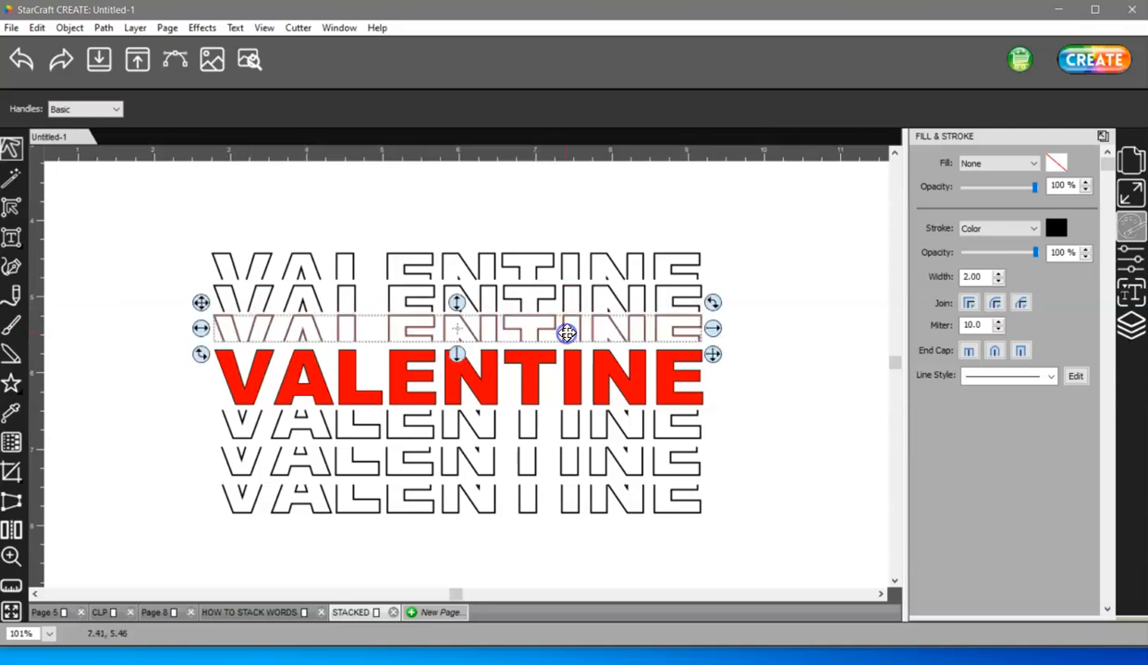
# - Select all the pieces and centre them horizontally to the selection
pyautogui.moveTo(146, 208); pyautogui.dragTo(764, 579)
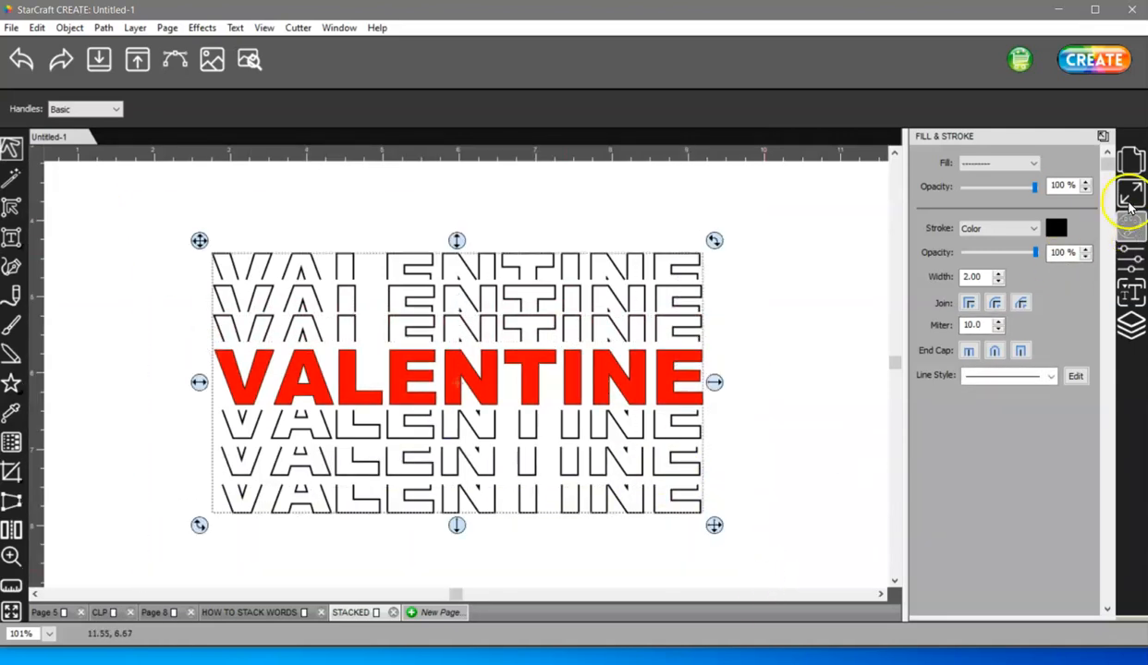
pyautogui.click(1129, 192)
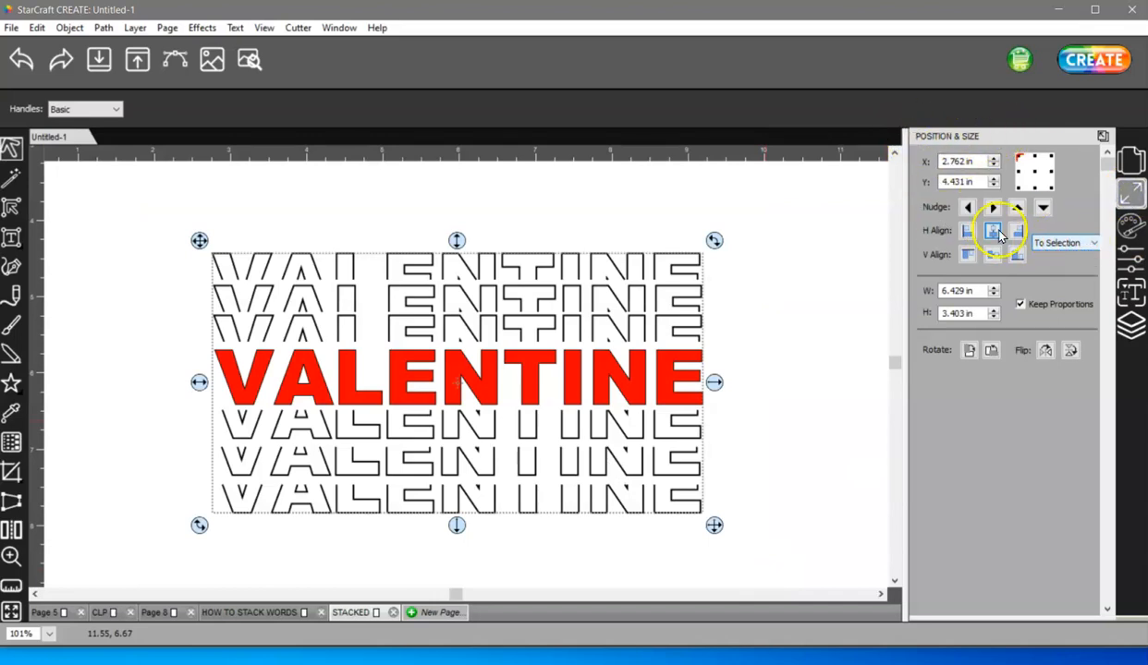
pyautogui.click(994, 234)
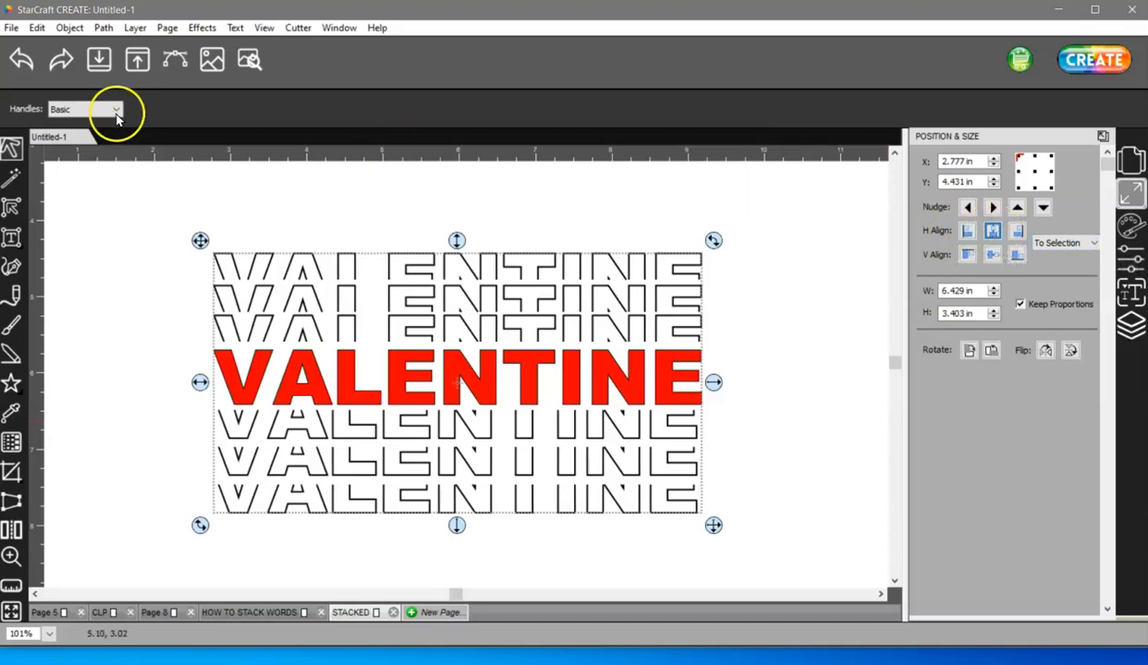
# - Distribute the pieces' spacing vertically relative to the selection
pyautogui.click(69, 28)
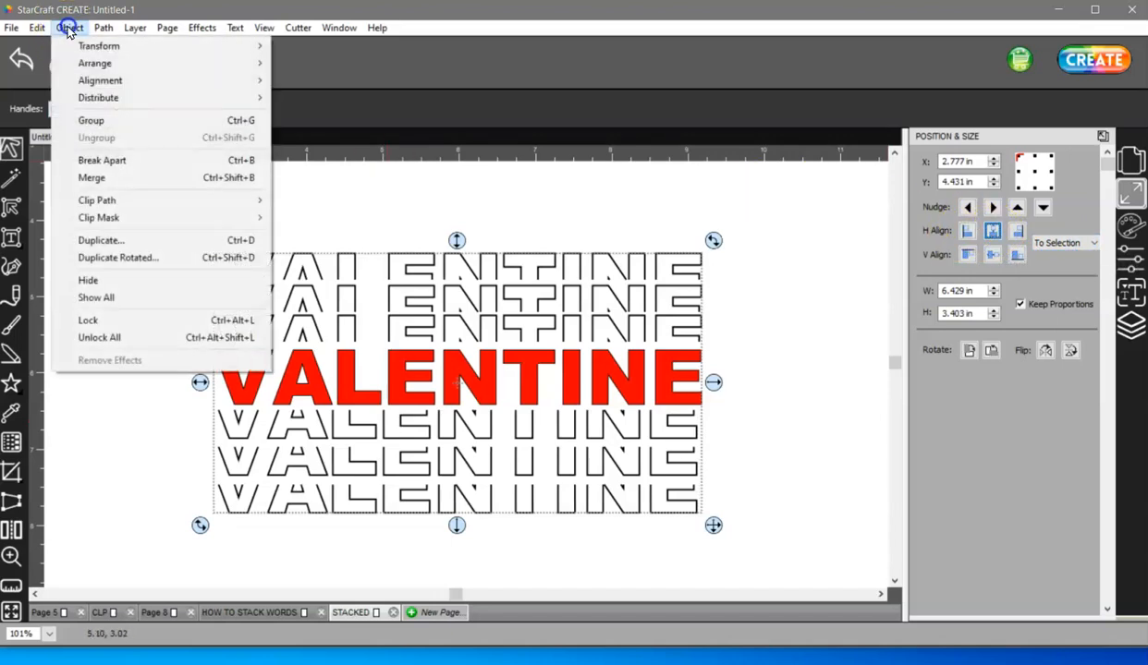
pyautogui.moveTo(96, 97)
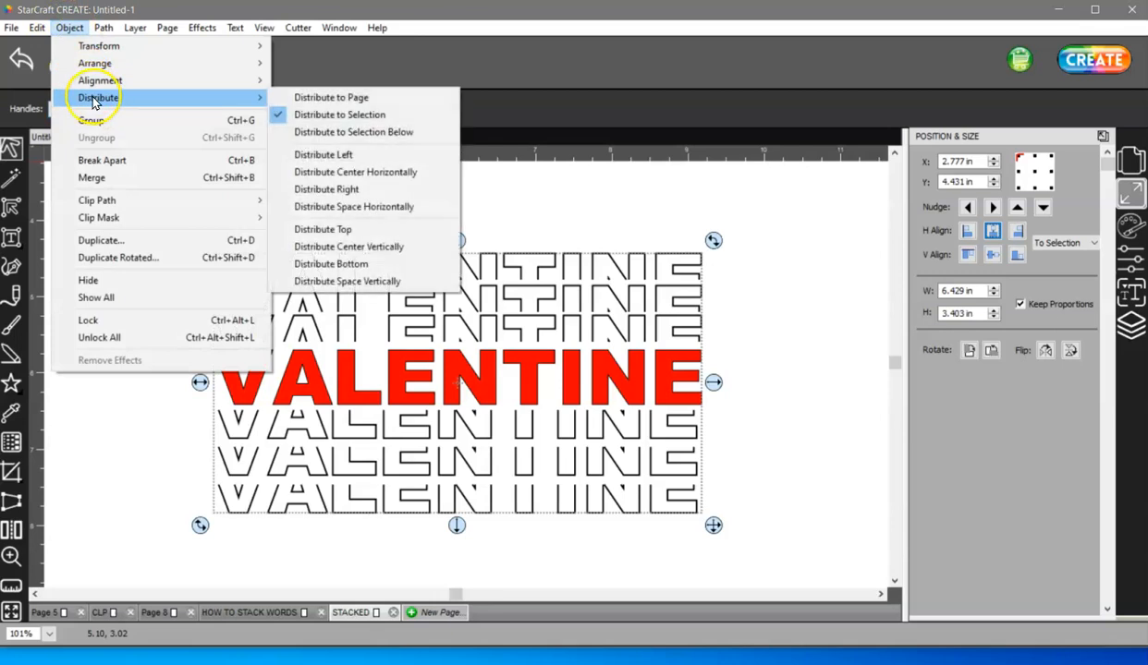
pyautogui.click(382, 115)
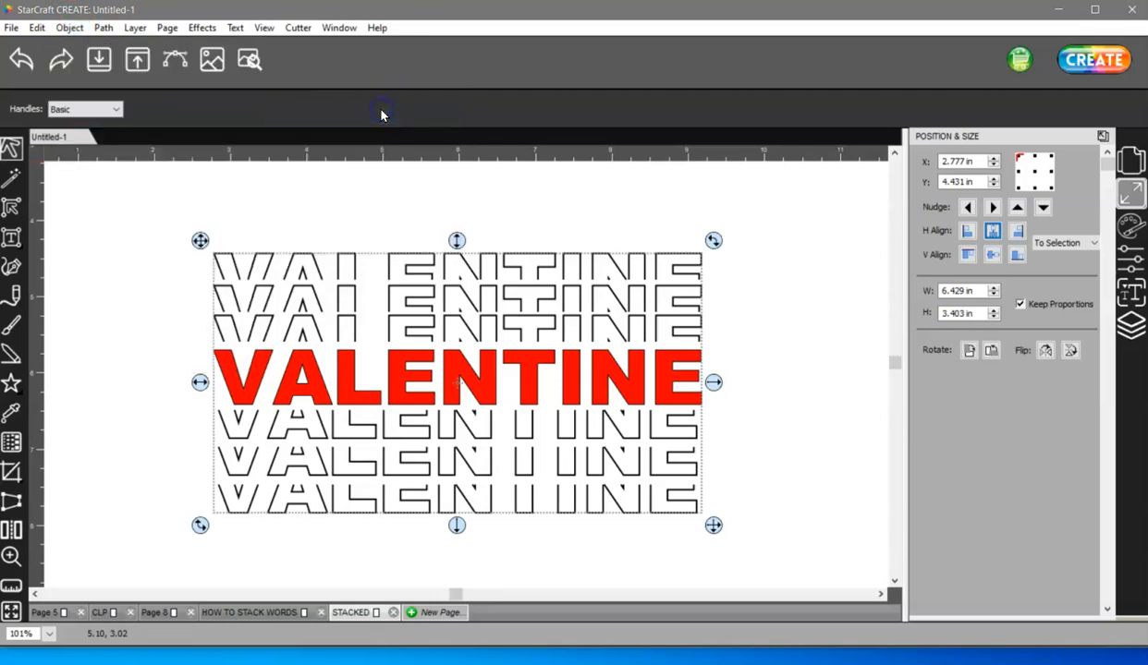
pyautogui.click(69, 28)
pyautogui.moveTo(97, 98)
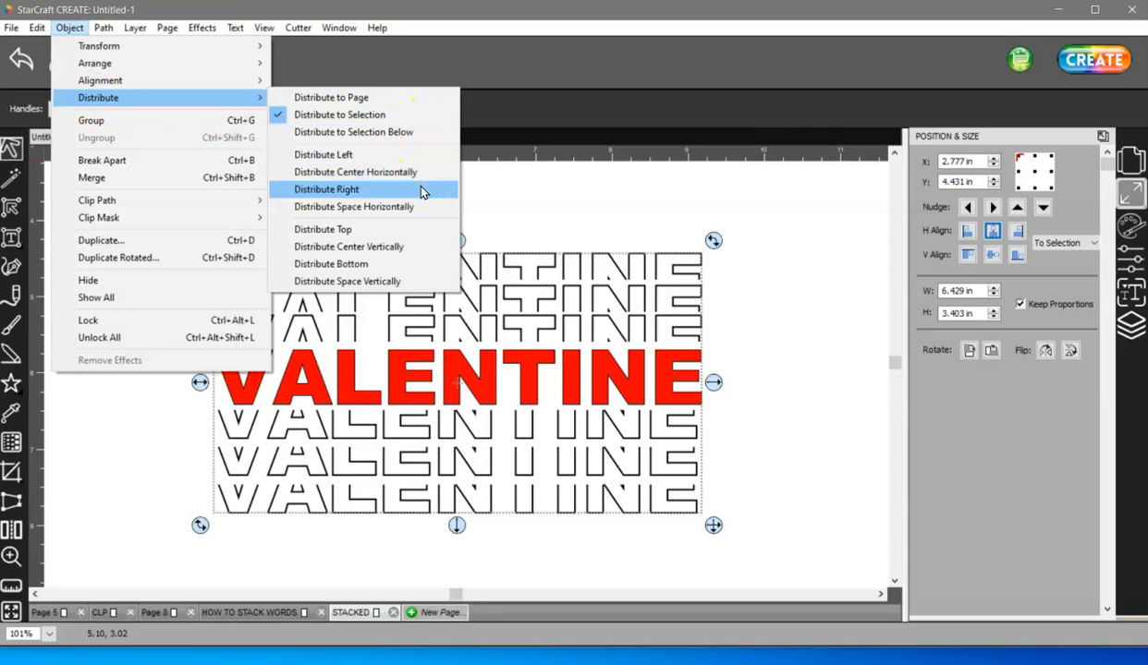
pyautogui.click(382, 283)
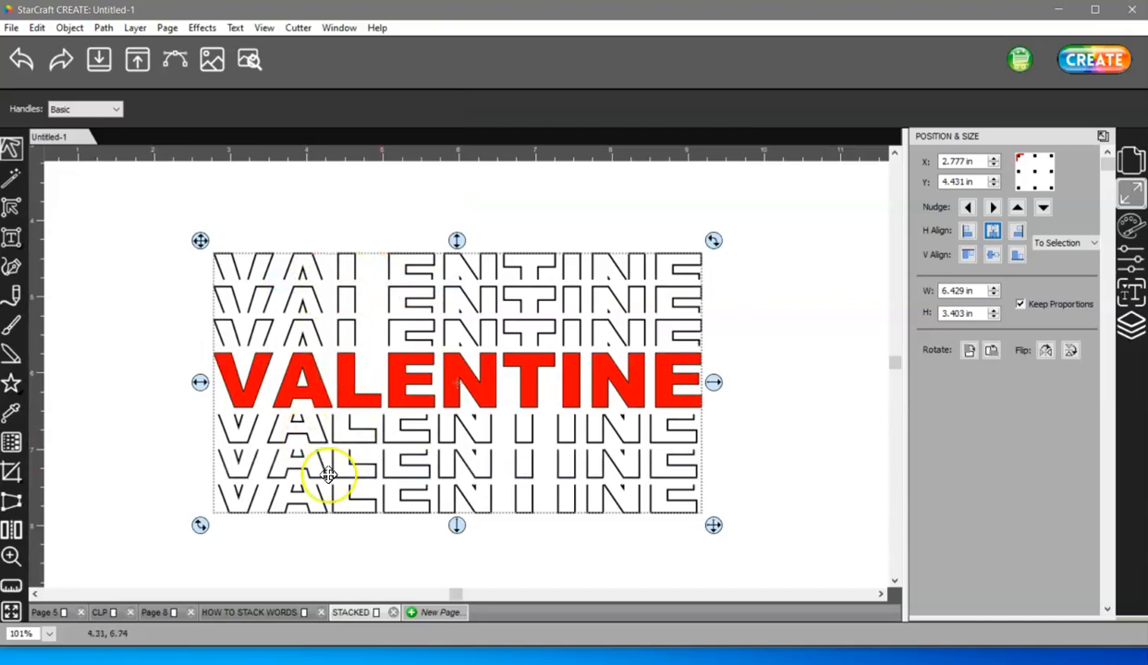
# - Nudge the topmost outlined piece slightly down and the bottommost piece slightly up
pyautogui.click(283, 209)
pyautogui.click(342, 255)
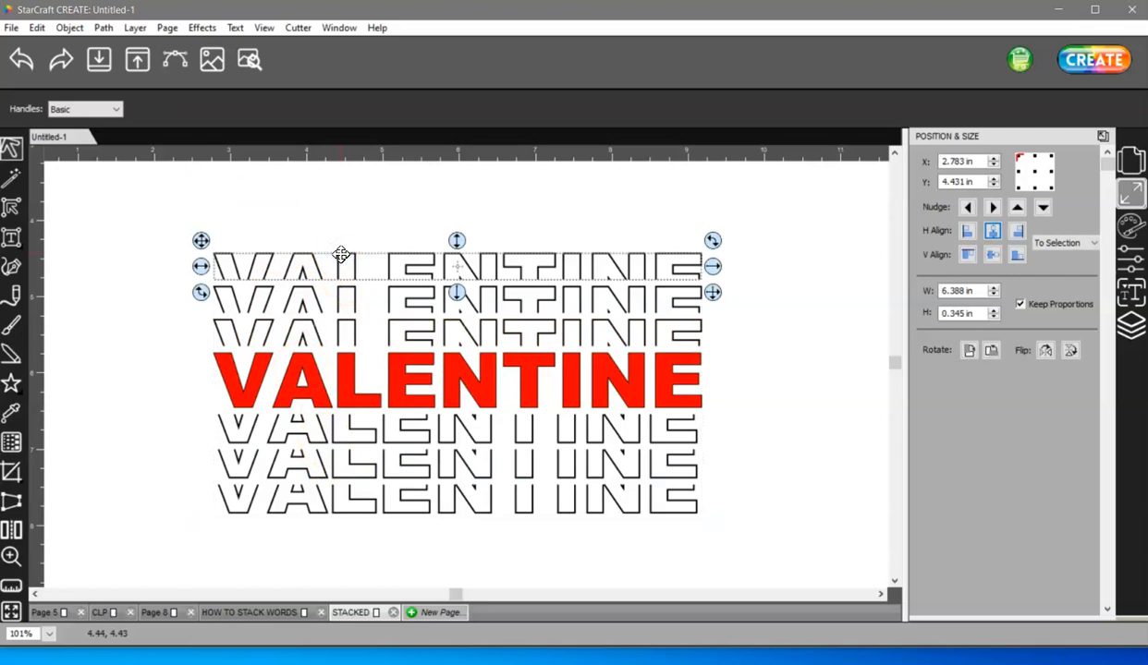
pyautogui.moveTo(341, 255); pyautogui.dragTo(340, 260)
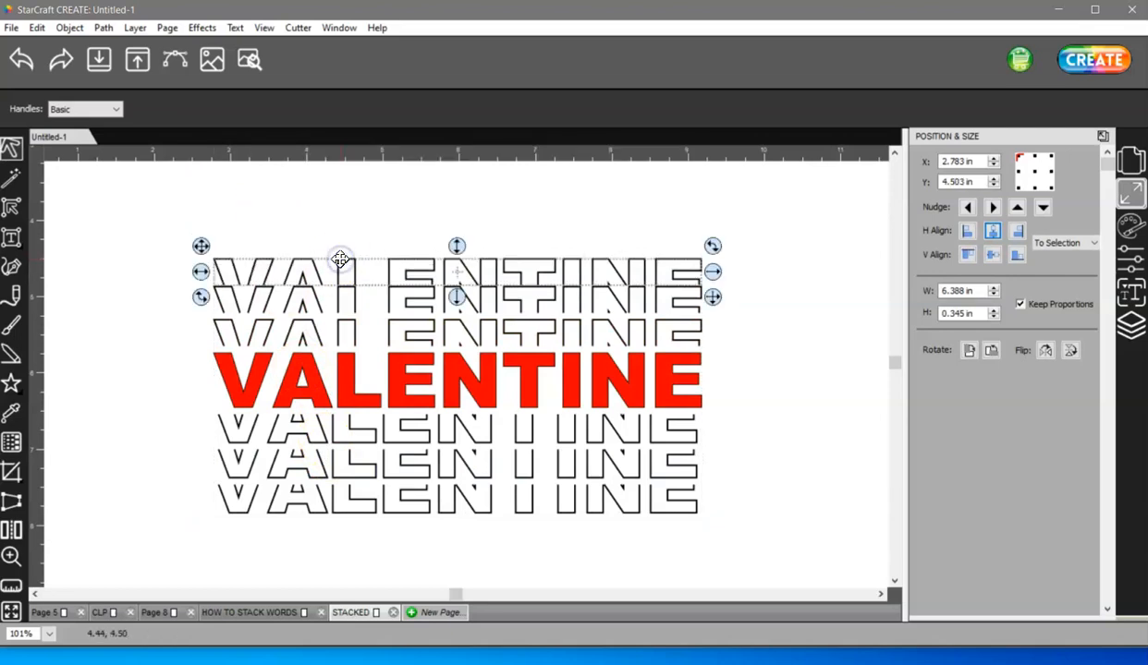
pyautogui.click(365, 513)
pyautogui.moveTo(365, 513); pyautogui.dragTo(365, 510)
# - Reselect all pieces, centre them horizontally, and distribute their spacing vertically again
pyautogui.moveTo(149, 208); pyautogui.dragTo(820, 567)
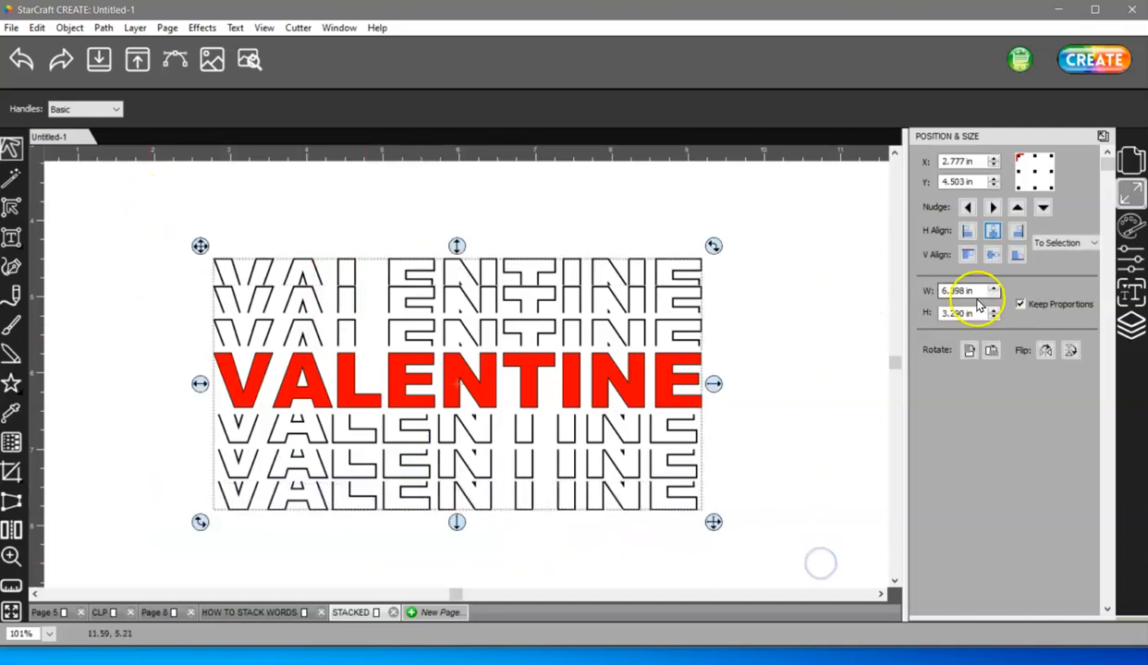
pyautogui.click(995, 233)
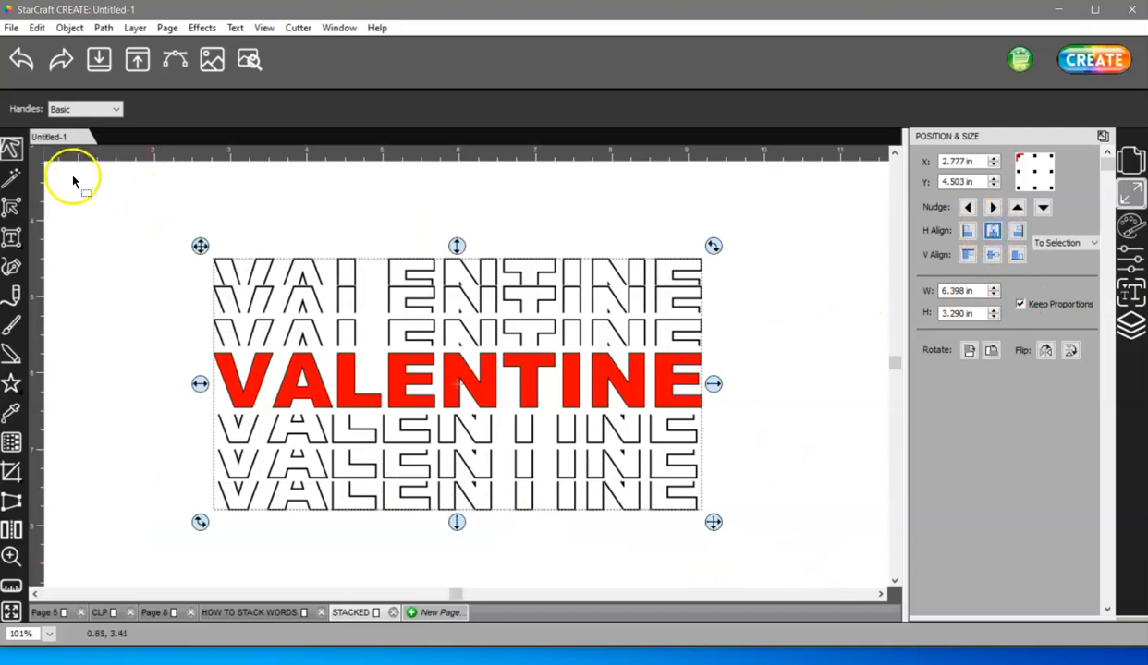
pyautogui.click(69, 30)
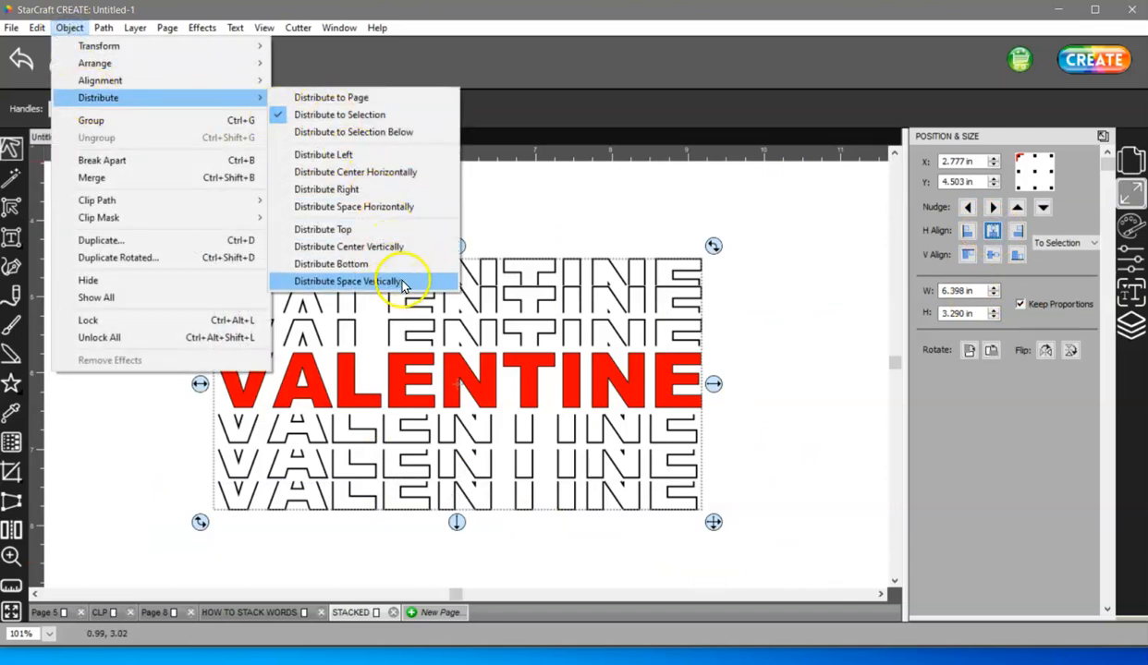
pyautogui.click(386, 281)
pyautogui.click(395, 233)
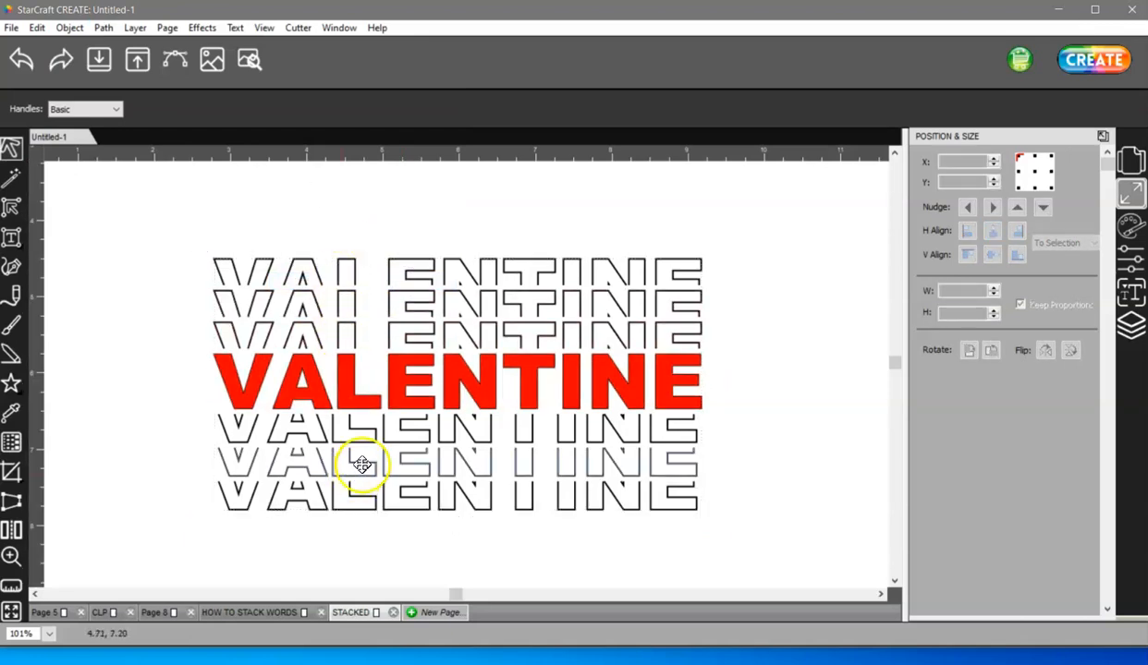
# - Select all the pieces and open the Layers panel to review the layer list
pyautogui.moveTo(170, 209); pyautogui.dragTo(763, 378)
pyautogui.moveTo(726, 559); pyautogui.dragTo(141, 402)
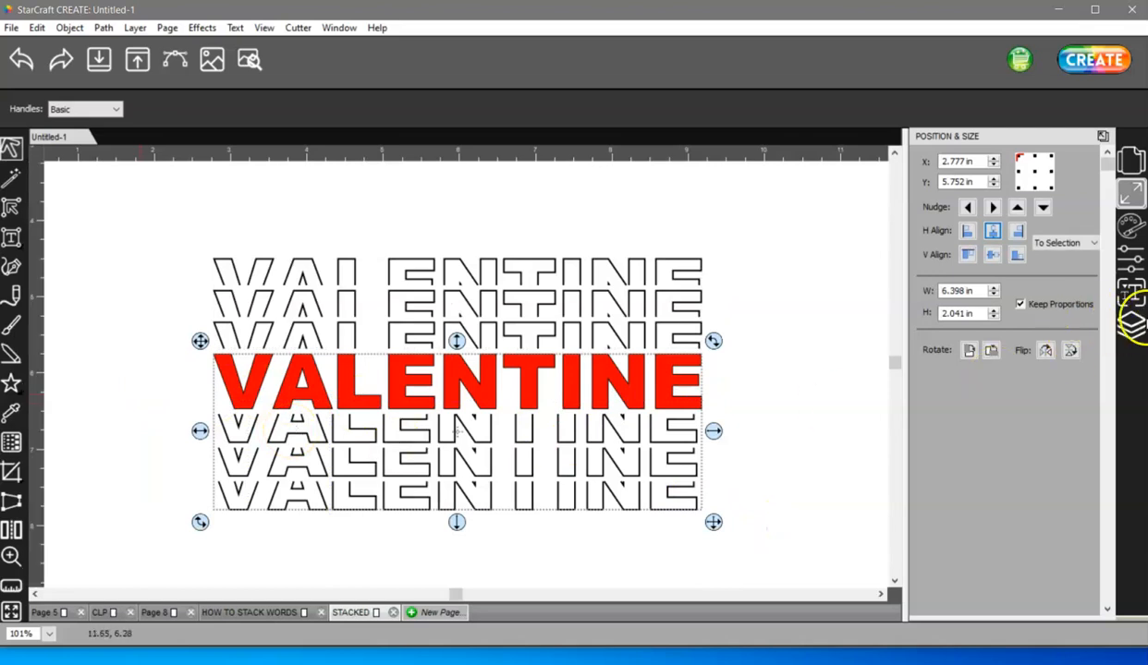
pyautogui.click(1135, 325)
pyautogui.moveTo(141, 179); pyautogui.dragTo(841, 574)
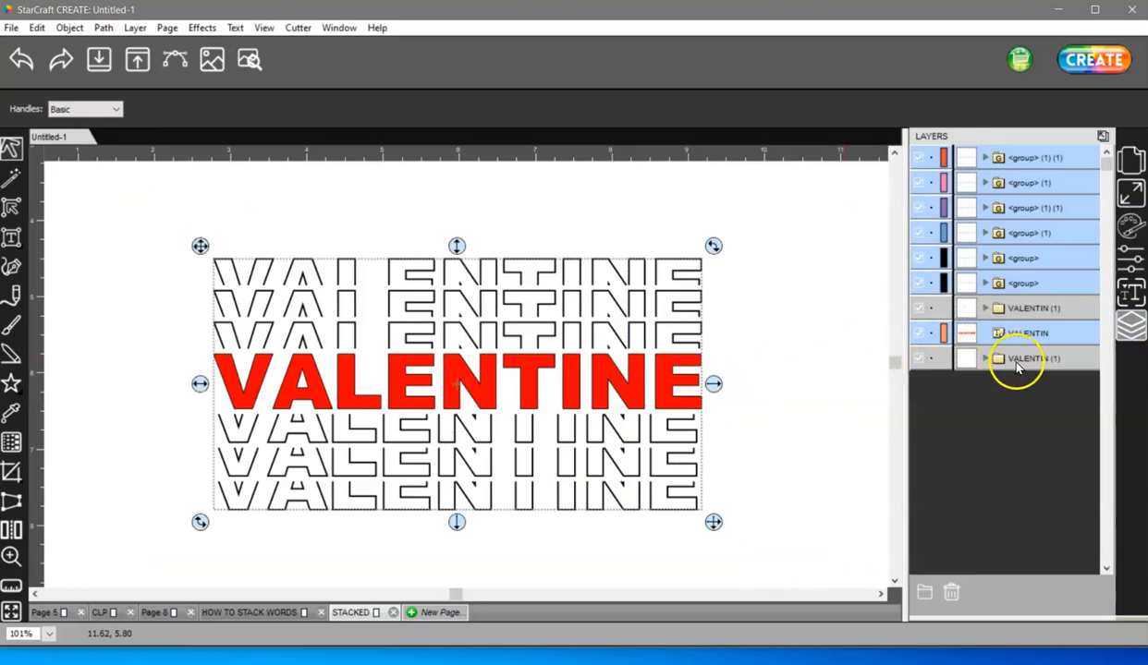
# - Delete the leftover empty VALENTIN (1) layers from the layer list
pyautogui.click(810, 381)
pyautogui.click(1041, 359)
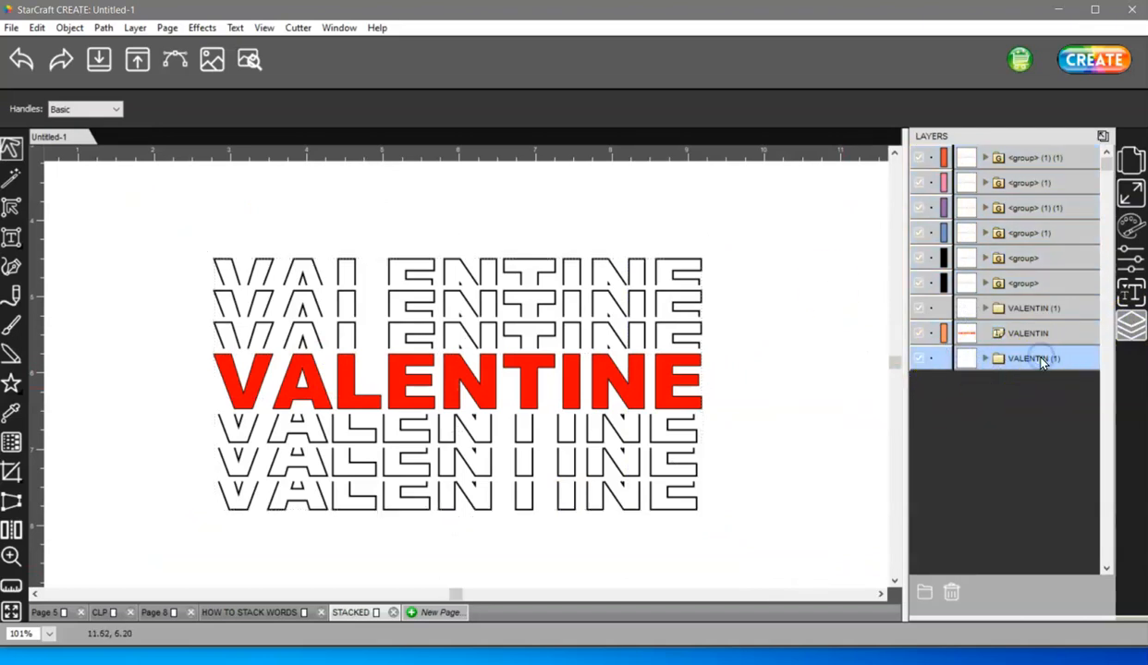
pyautogui.click(135, 27)
pyautogui.click(170, 180)
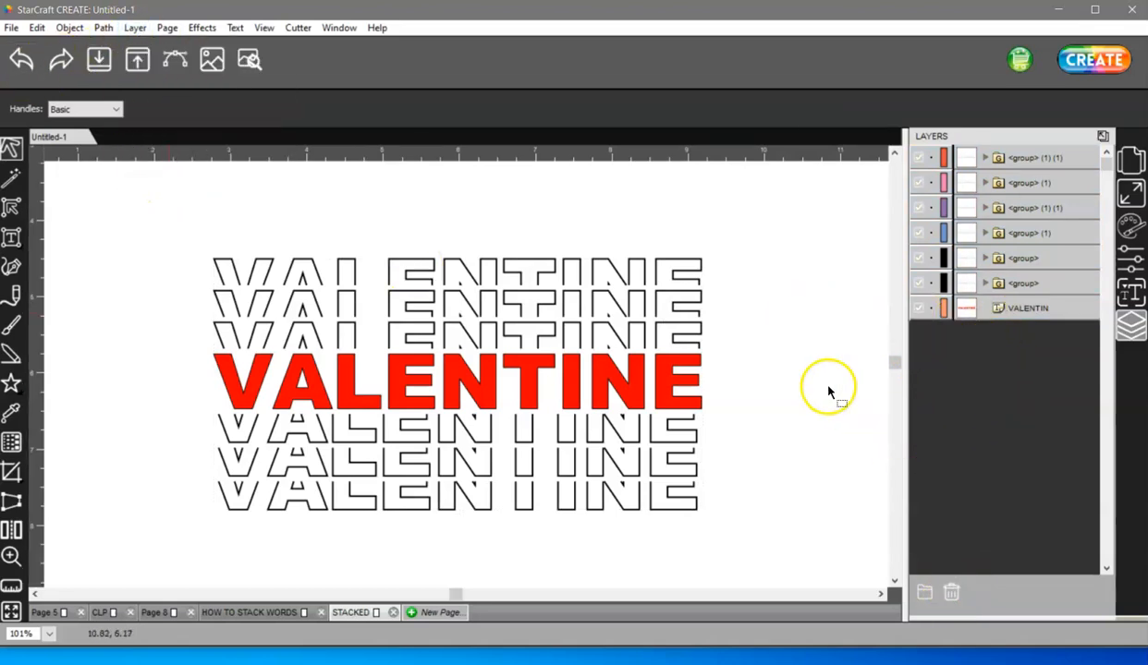
# - Temporarily hide the red VALENTIN word, group all the outlined sliced pieces together, and show the red word again
pyautogui.click(918, 308)
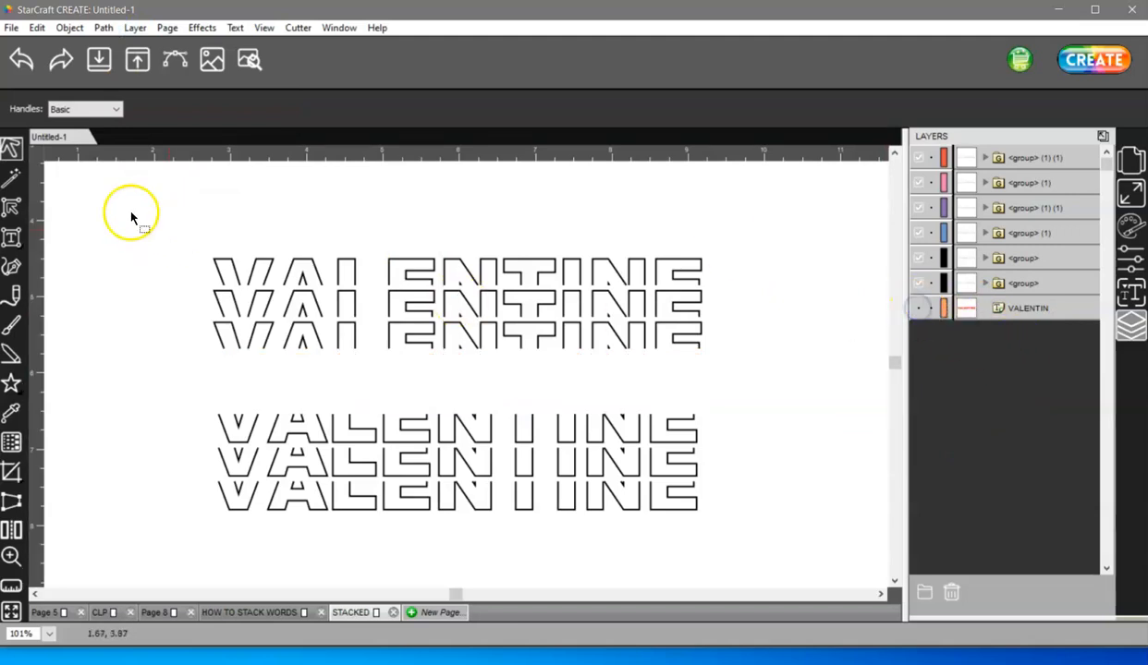
pyautogui.moveTo(156, 215); pyautogui.dragTo(842, 593)
pyautogui.rightClick(616, 455)
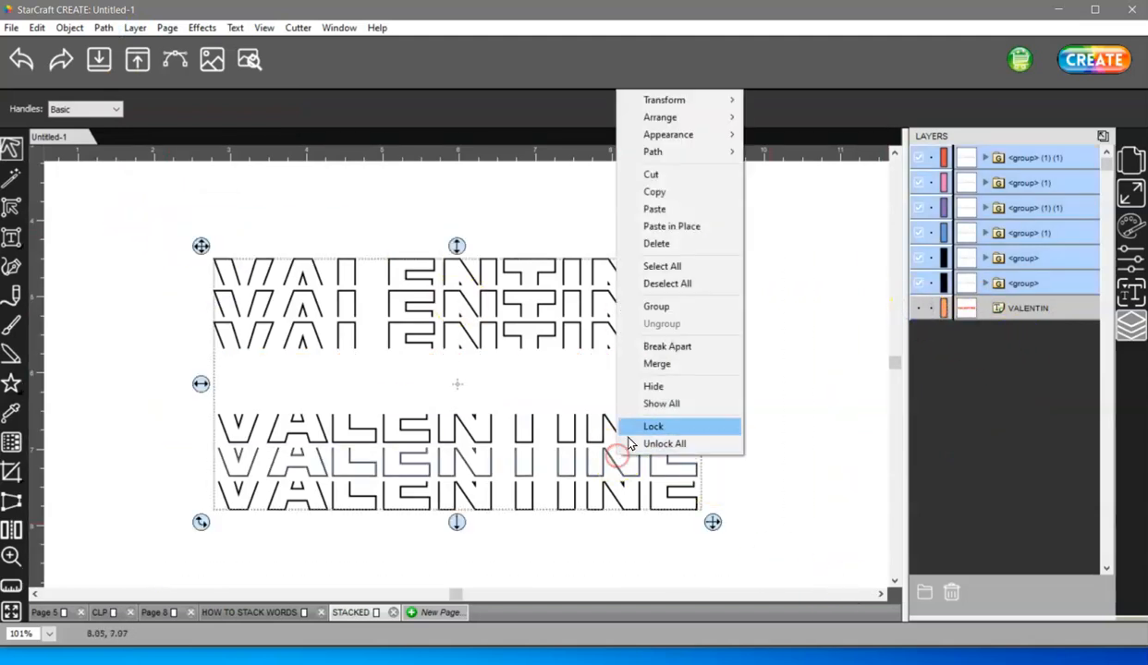
pyautogui.click(673, 306)
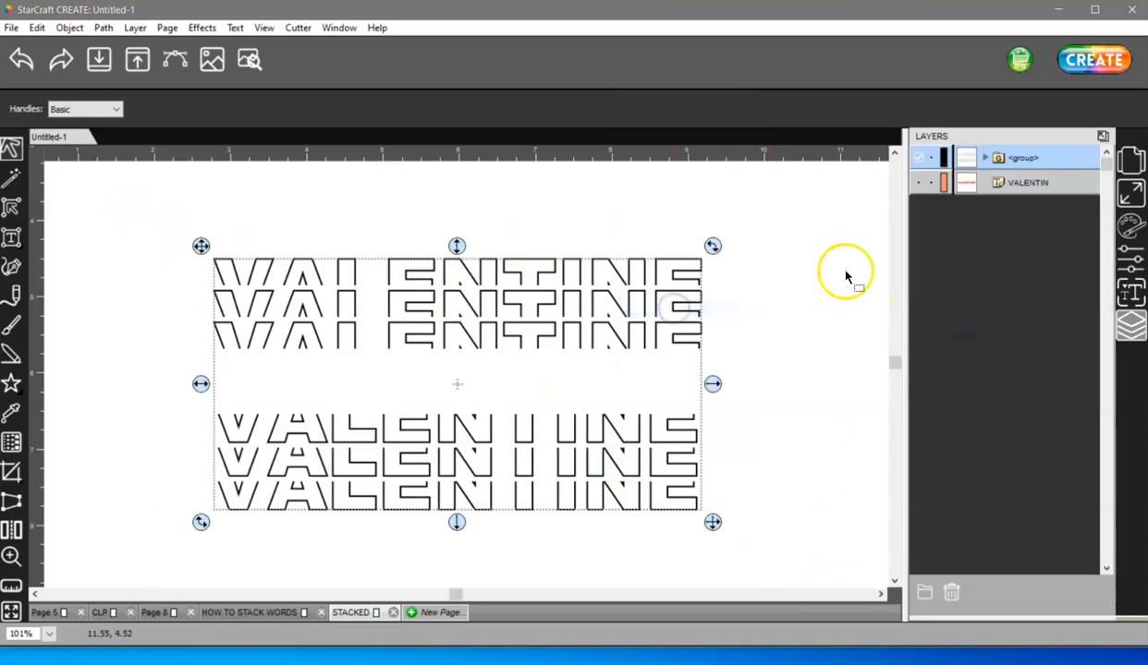
pyautogui.click(919, 182)
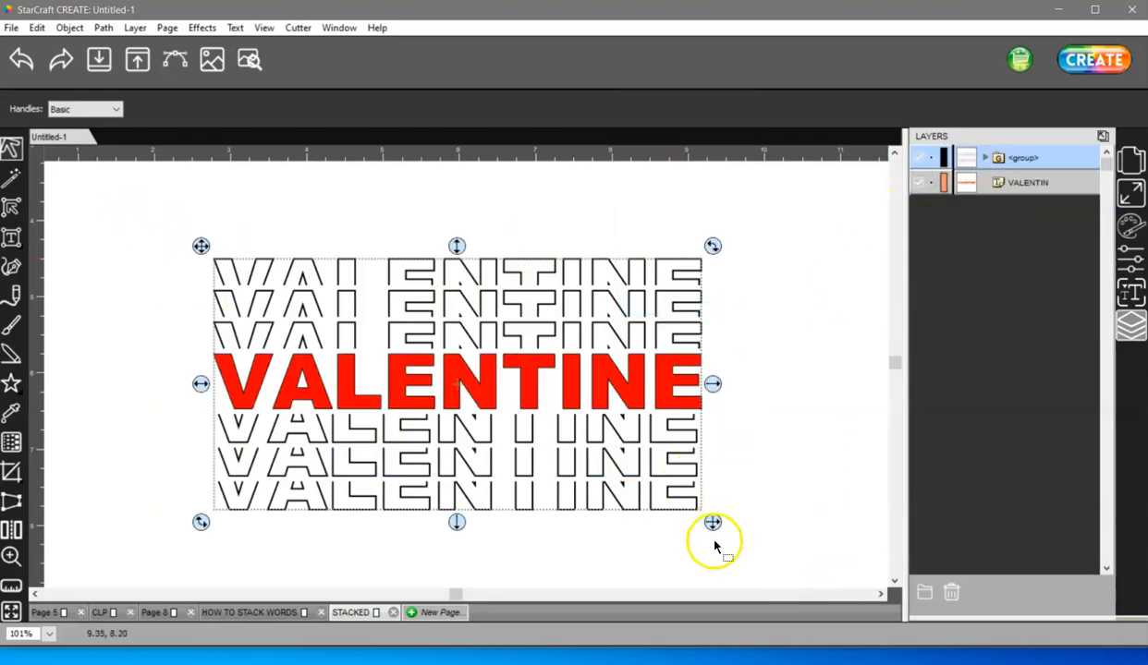
# - Preview the design's cut lines and close the preview options
pyautogui.click(248, 59)
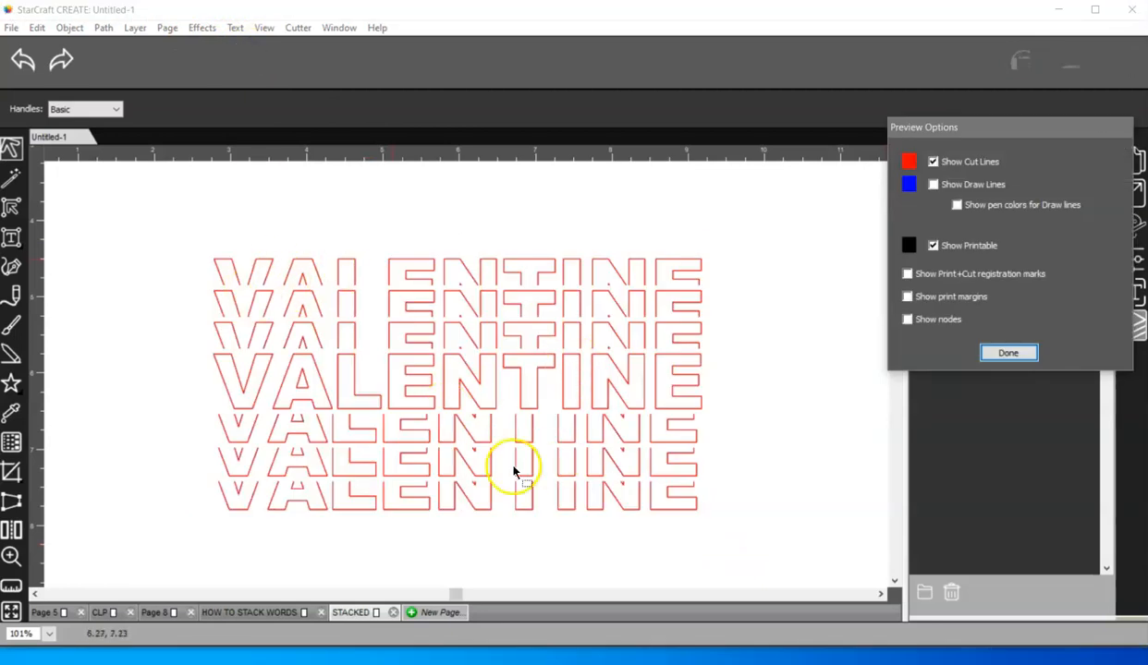
pyautogui.click(1008, 352)
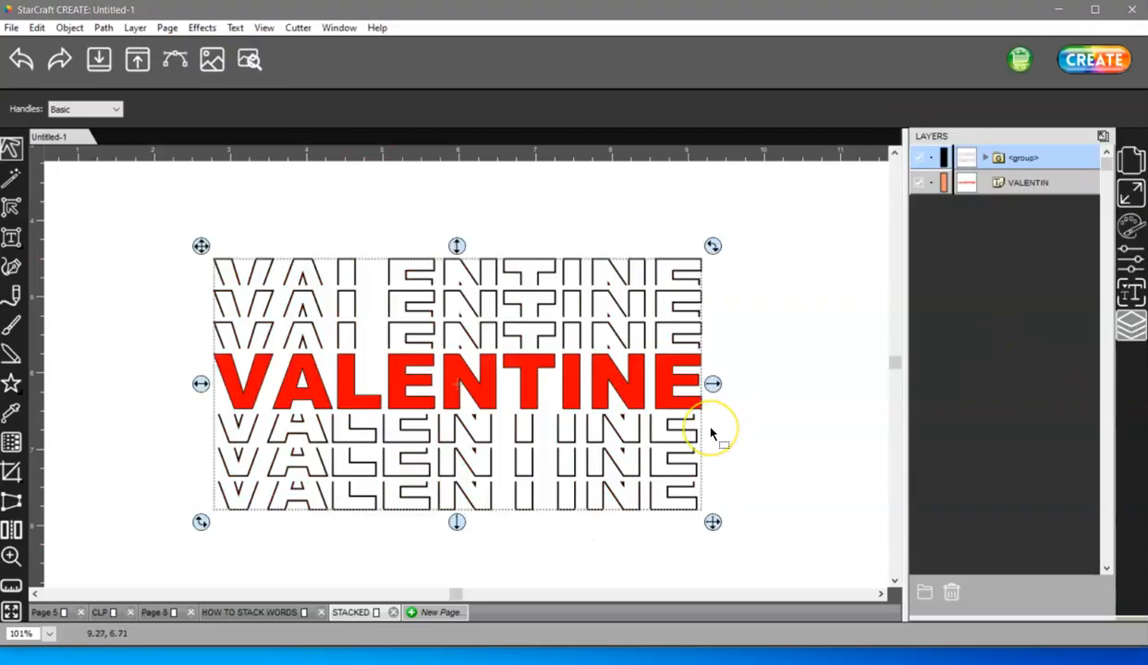